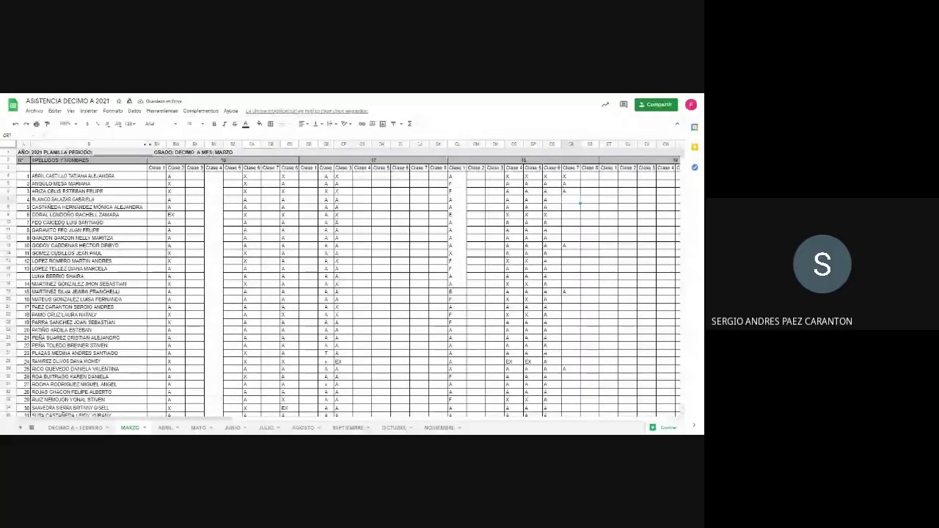
Step: Record attendance for Clase 7 of day 18: A in CR7 and CR8, X in CR9
{"action": "type", "text": "A"}
{"action": "key", "text": "Return"}
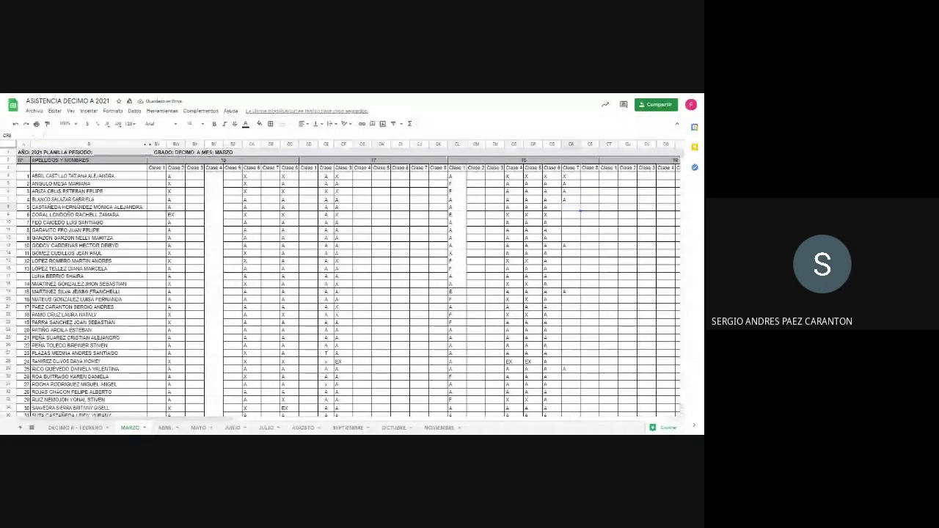
{"action": "type", "text": "A"}
{"action": "key", "text": "Return"}
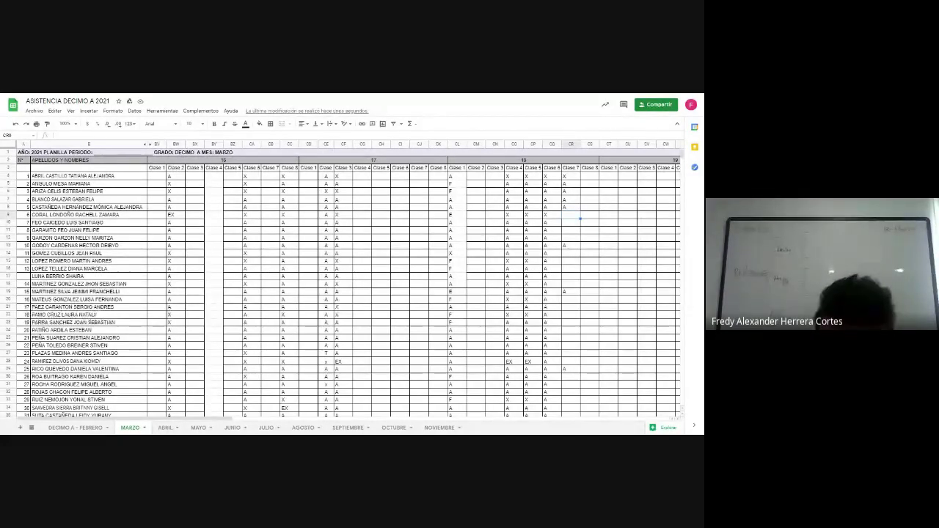
{"action": "type", "text": "X"}
{"action": "key", "text": "Return"}
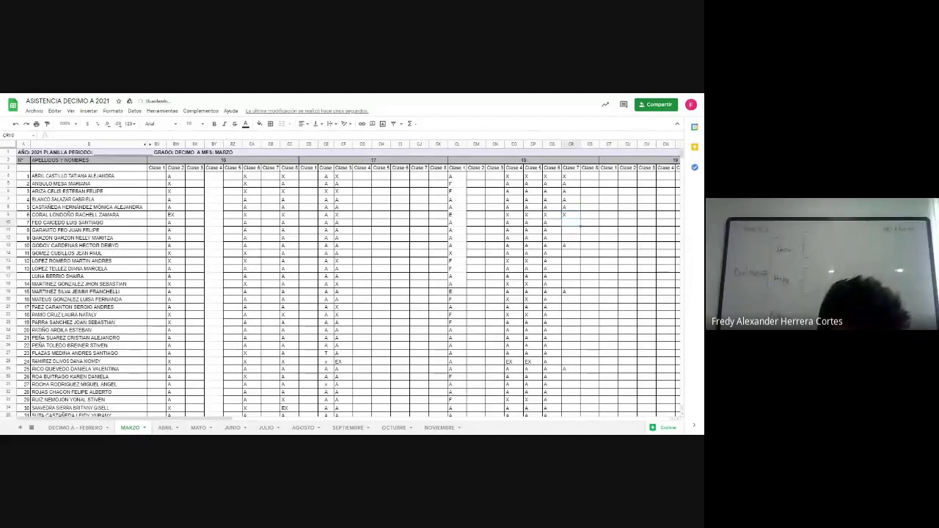
Step: Mark the next three students, CR10 to CR12, with A for Clase 7 of day 18
{"action": "type", "text": "A"}
{"action": "key", "text": "Return"}
{"action": "type", "text": "A"}
{"action": "key", "text": "Return"}
{"action": "type", "text": "A"}
{"action": "key", "text": "Return"}
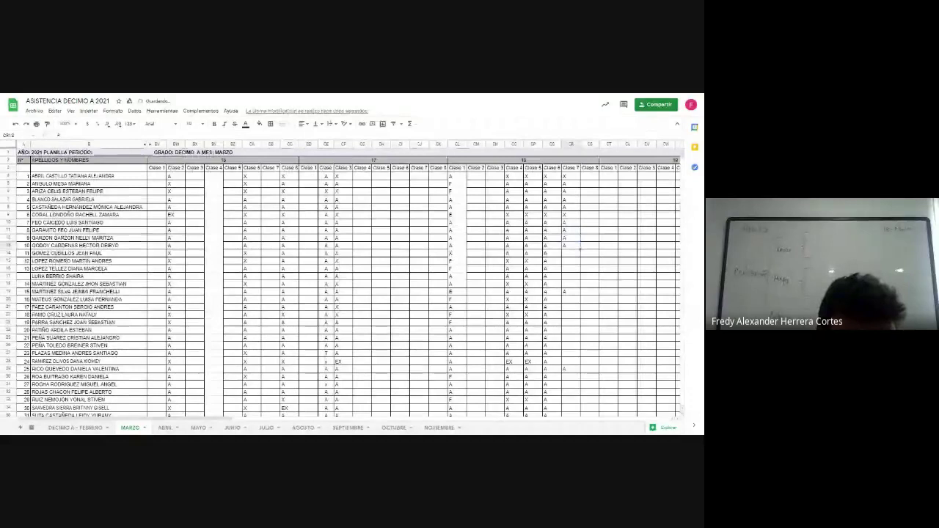
Step: Fill the Clase 7 attendance of rows 14 to 16 with A, X and A in column CR
{"action": "key", "text": "Return"}
{"action": "left_click", "coordinate": [571, 253]}
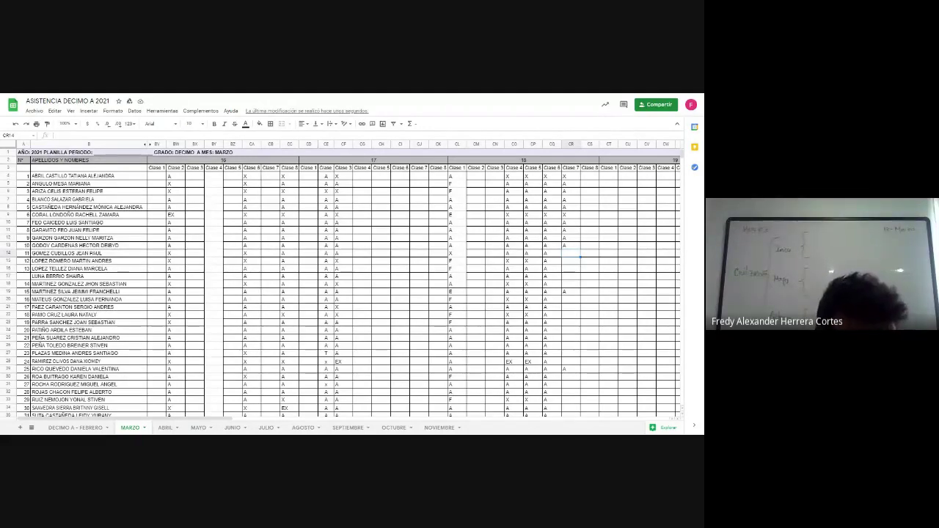
{"action": "type", "text": "X"}
{"action": "key", "text": "Up"}
{"action": "key", "text": "Down"}
{"action": "key", "text": "Down"}
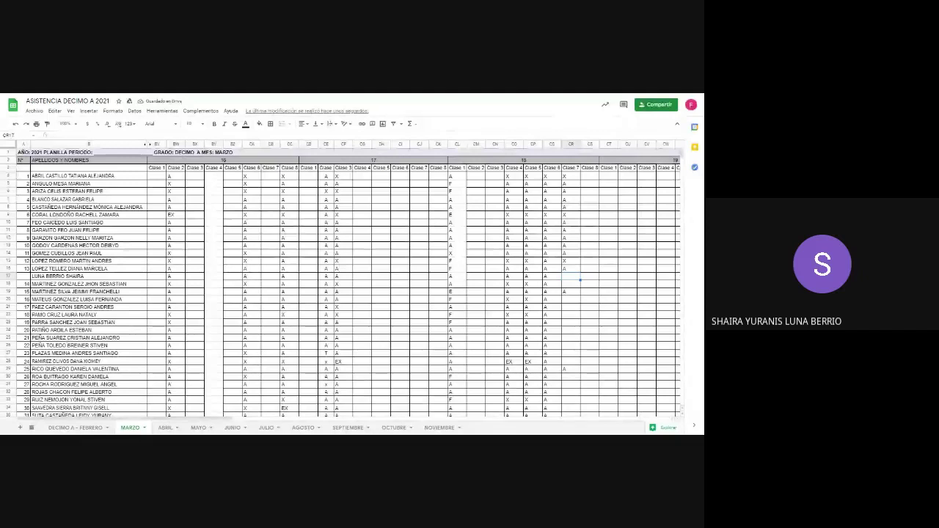
Step: Enter A for Clase 7 of day 18 in CR17, CR18, CR20 and CR21
{"action": "type", "text": "A"}
{"action": "key", "text": "Return"}
{"action": "type", "text": "A"}
{"action": "key", "text": "Return"}
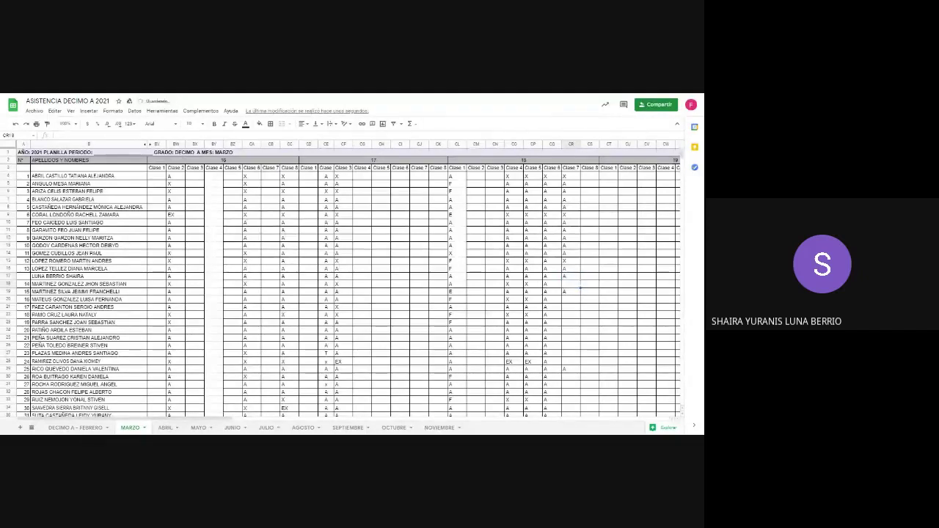
{"action": "type", "text": "A"}
{"action": "key", "text": "Return"}
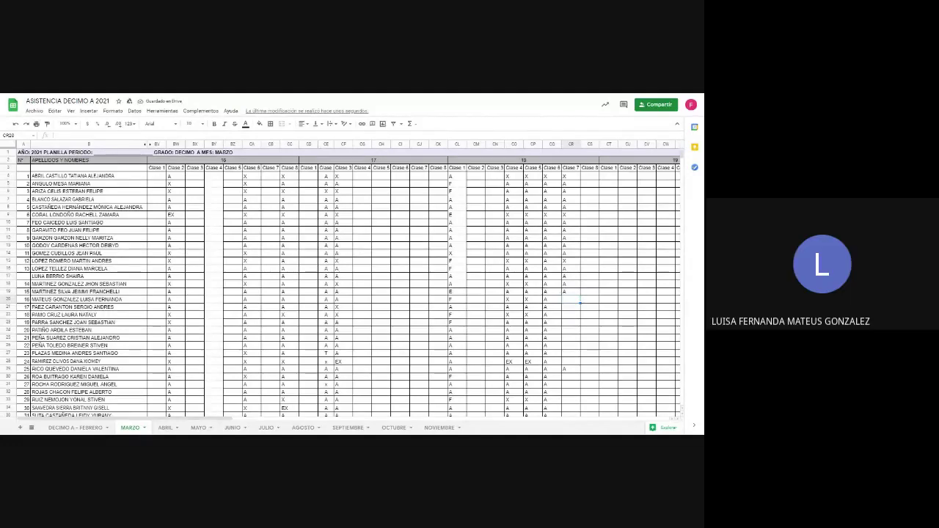
{"action": "type", "text": "A"}
{"action": "key", "text": "Return"}
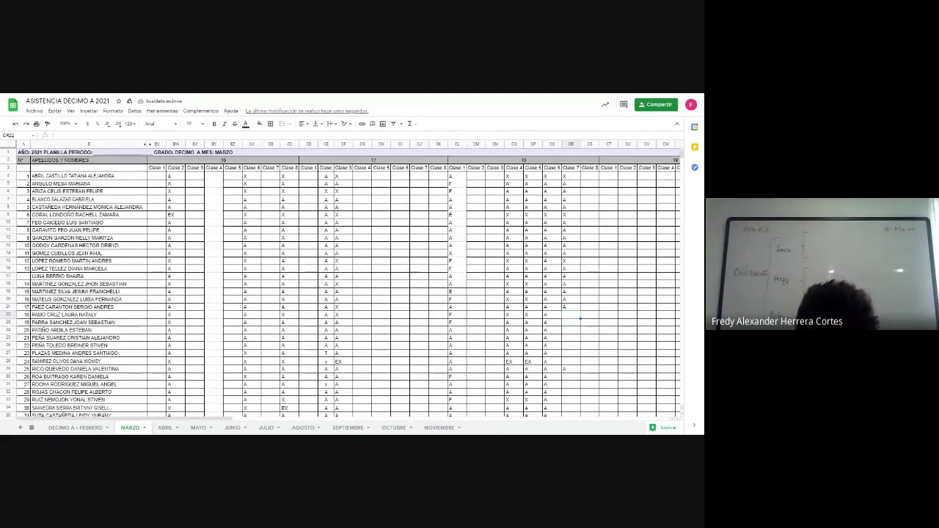
Step: Mark the student in row 22 with X for both Clase 7 (CR22) and Clase 6 (CQ22) of day 18
{"action": "type", "text": "X"}
{"action": "key", "text": "Return"}
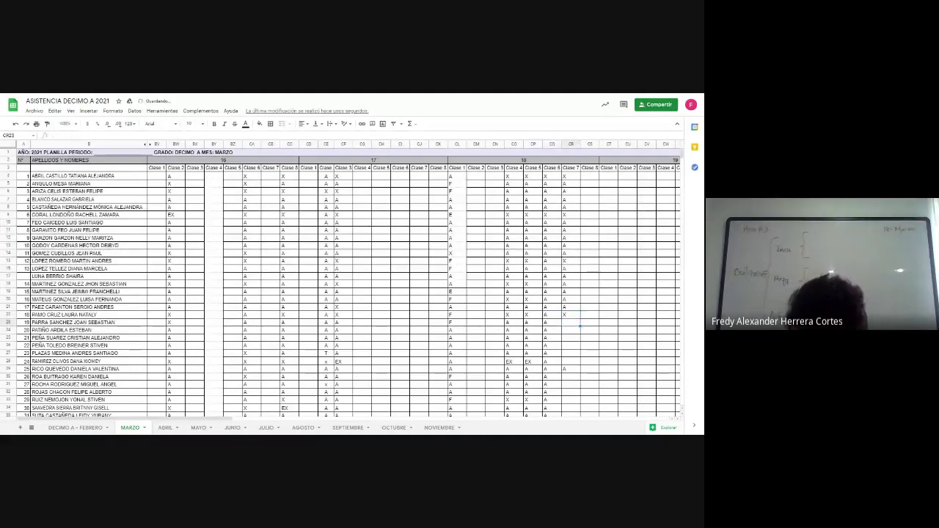
{"action": "left_click", "coordinate": [545, 314]}
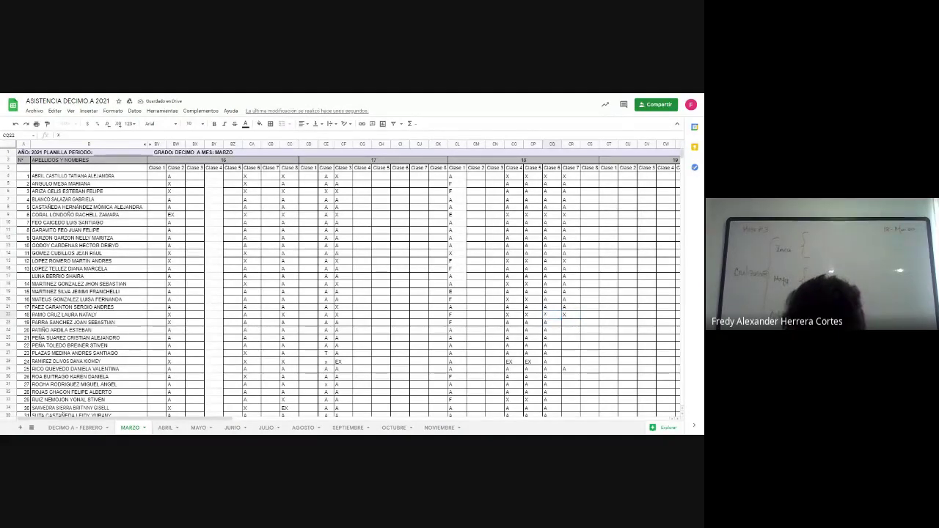
{"action": "left_click", "coordinate": [571, 322]}
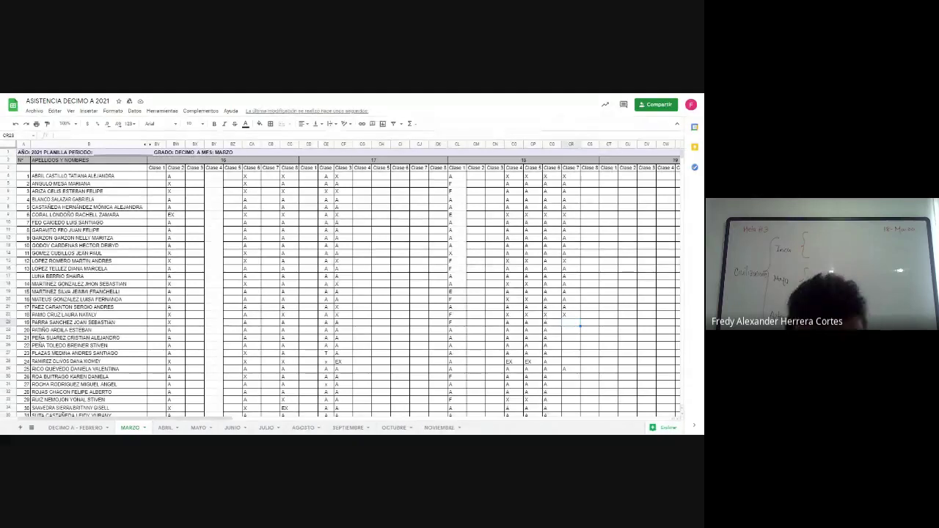
Step: Mark the four students in CR23 to CR26 with A for Clase 7
{"action": "type", "text": "A"}
{"action": "key", "text": "Return"}
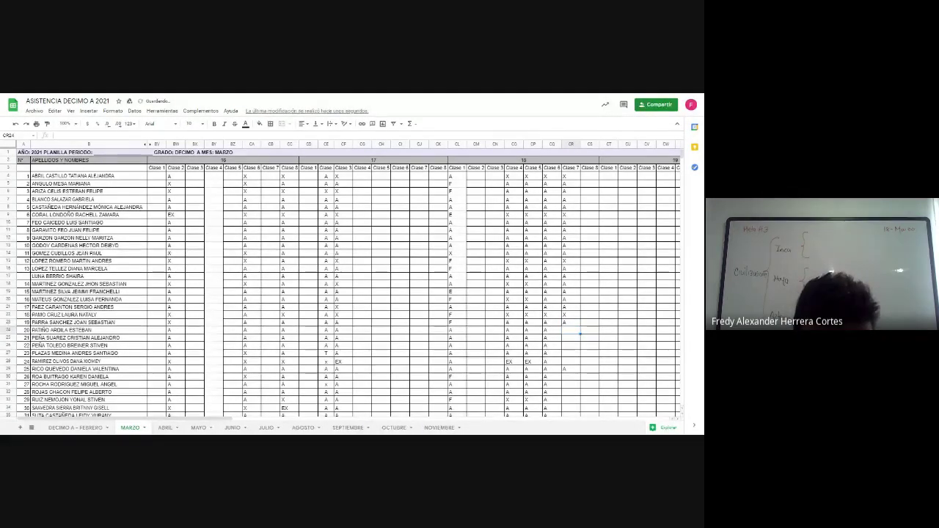
{"action": "type", "text": "A"}
{"action": "key", "text": "Return"}
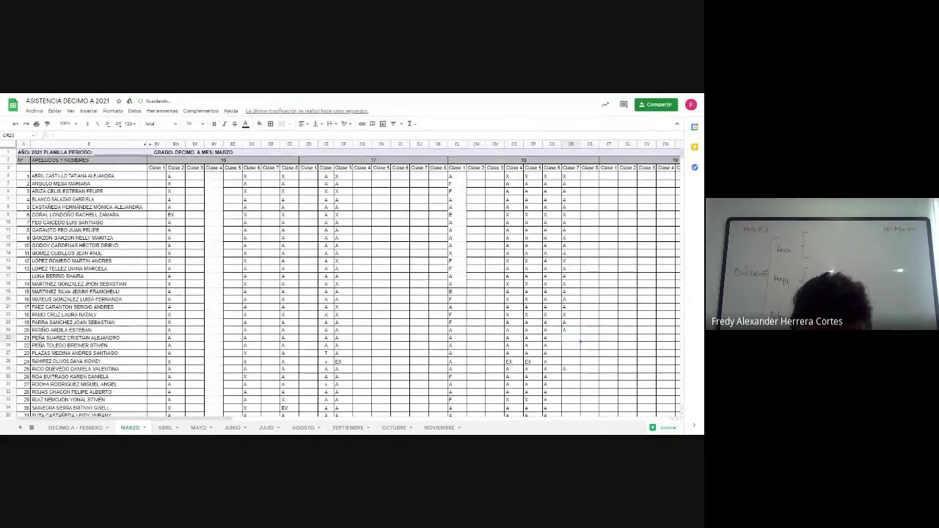
{"action": "type", "text": "A"}
{"action": "key", "text": "Return"}
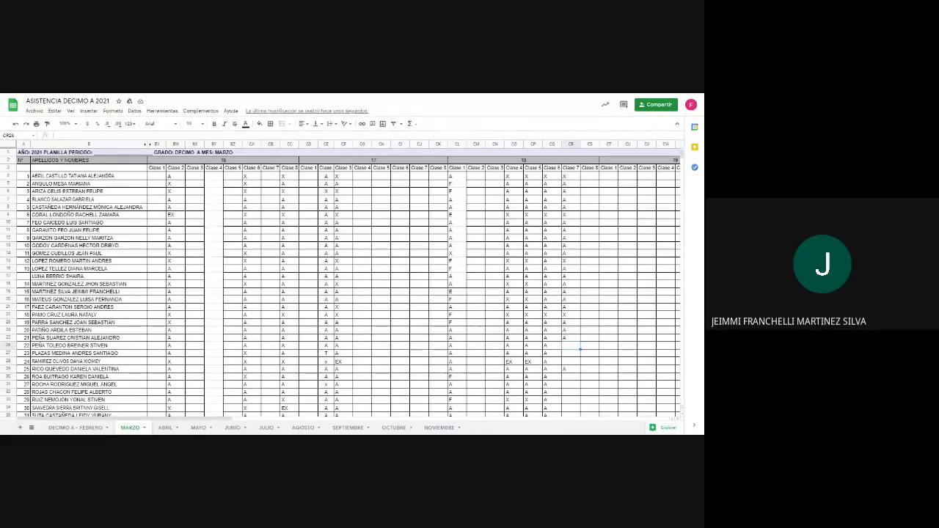
{"action": "type", "text": "A"}
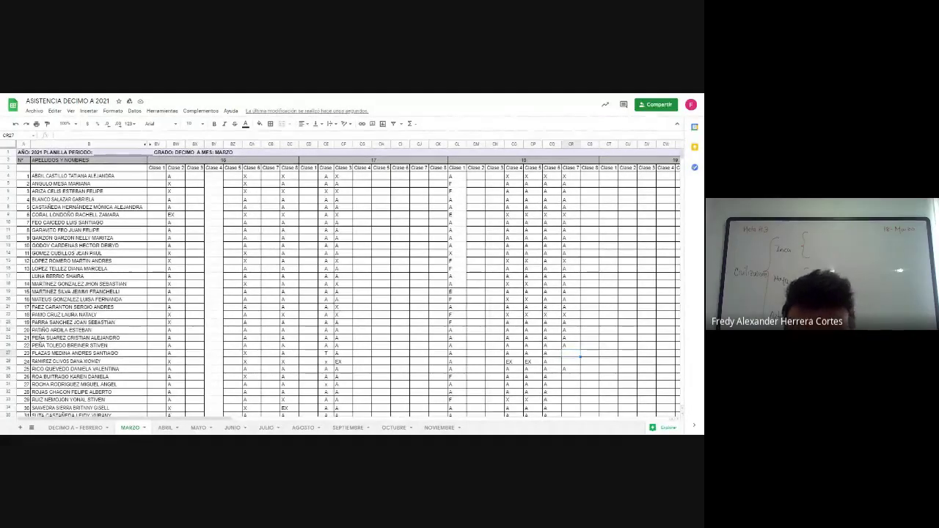
Step: Go back to the student in row 15 and change the Clase 7 mark in CR15 to A
{"action": "key", "text": "Up"}
{"action": "key", "text": "Up"}
{"action": "key", "text": "Up"}
{"action": "key", "text": "Up"}
{"action": "key", "text": "Up"}
{"action": "key", "text": "Up"}
{"action": "key", "text": "Up"}
{"action": "key", "text": "Up"}
{"action": "key", "text": "Up"}
{"action": "key", "text": "Up"}
{"action": "key", "text": "Up"}
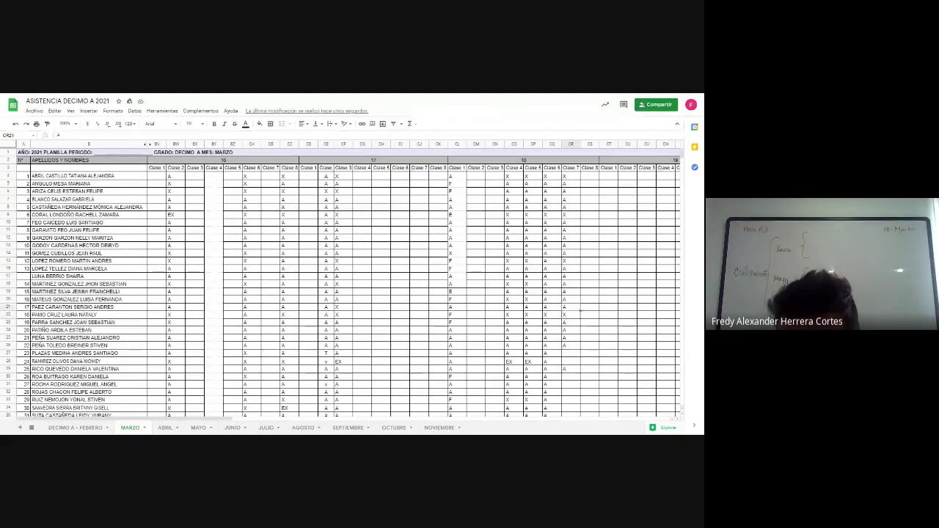
{"action": "key", "text": "Up"}
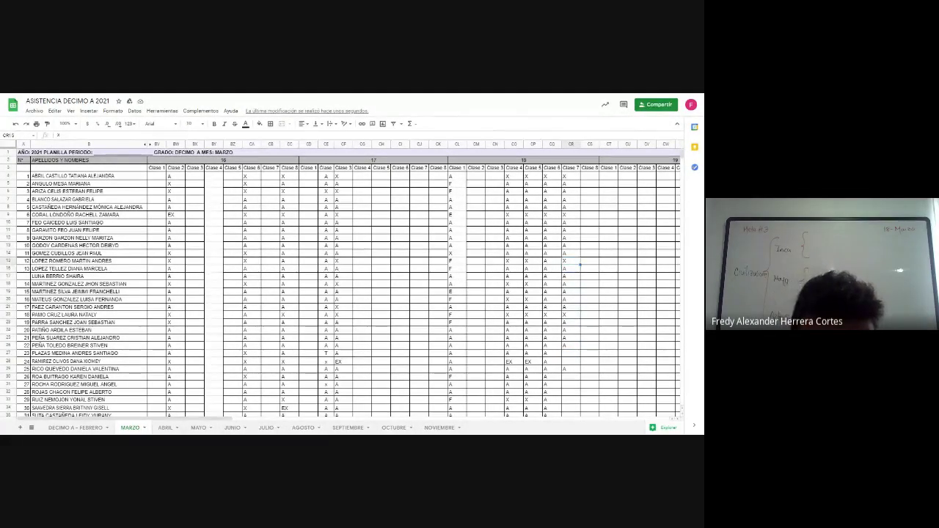
{"action": "key", "text": "Return"}
Step: Set the Clase 7 marks of the students in CR27 and CR28 to A
{"action": "key", "text": "Down"}
{"action": "key", "text": "Down"}
{"action": "key", "text": "Down"}
{"action": "key", "text": "Down"}
{"action": "key", "text": "Down"}
{"action": "key", "text": "Down"}
{"action": "key", "text": "Down"}
{"action": "key", "text": "Down"}
{"action": "key", "text": "Down"}
{"action": "key", "text": "Down"}
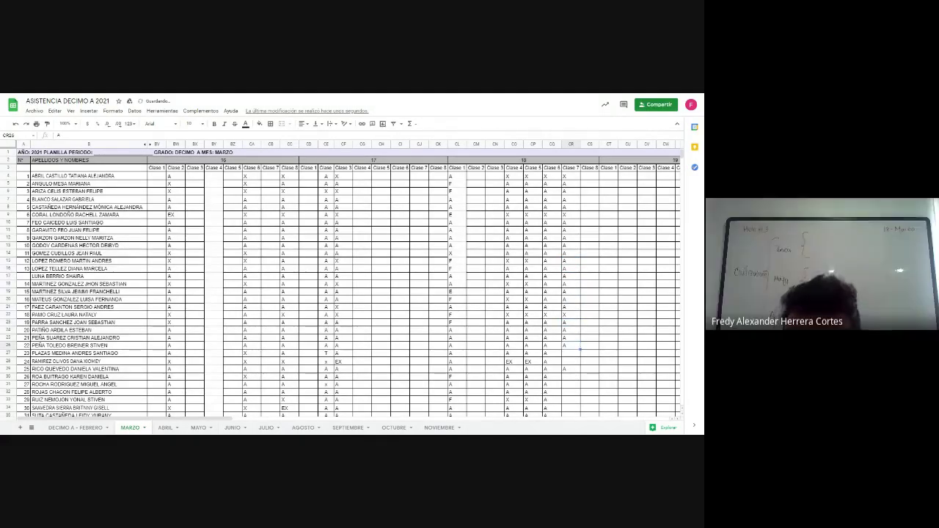
{"action": "key", "text": "Down"}
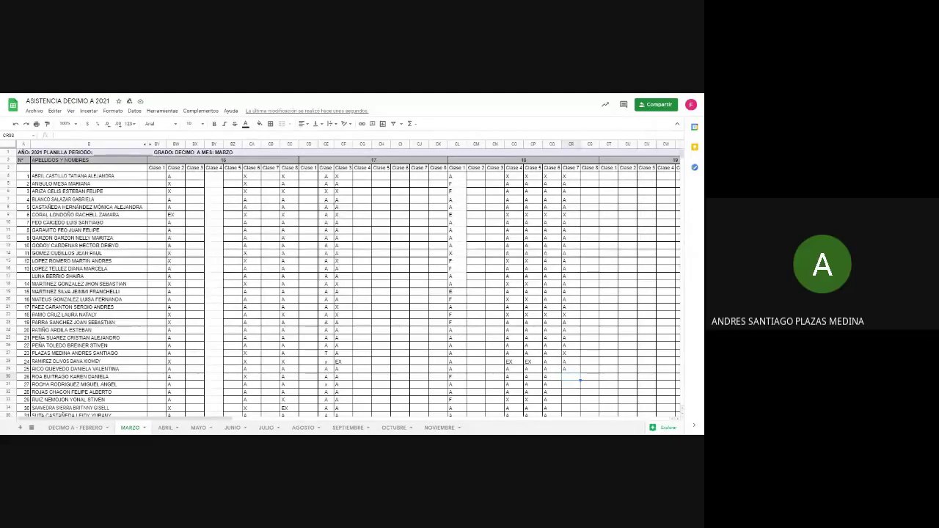
{"action": "left_click", "coordinate": [580, 355]}
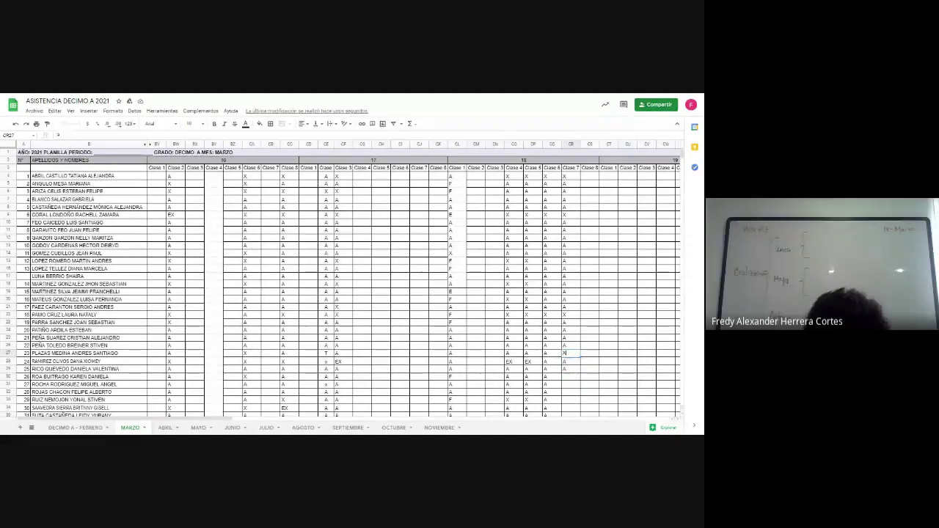
{"action": "type", "text": "A"}
Step: Enter A for Clase 7 of day 18 in CR30, CR31 and CR32
{"action": "left_click", "coordinate": [579, 380]}
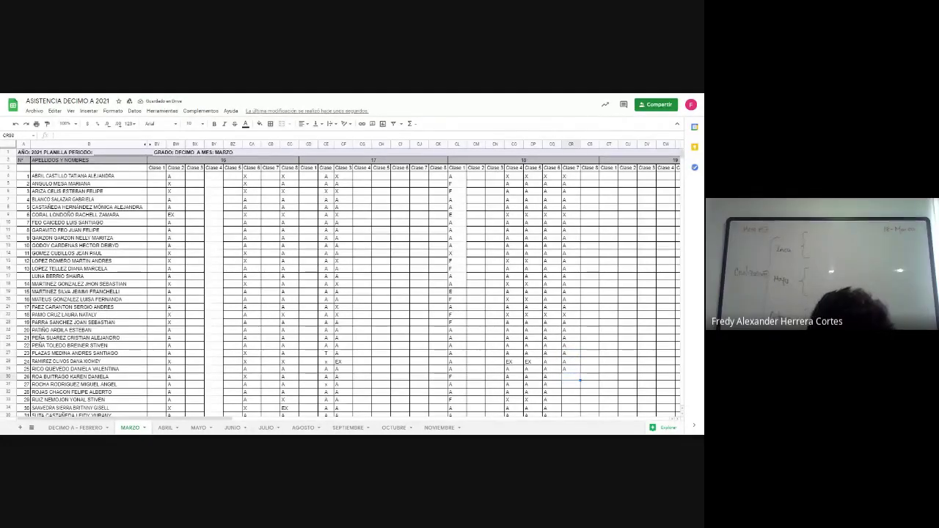
{"action": "type", "text": "A"}
{"action": "left_click", "coordinate": [580, 387]}
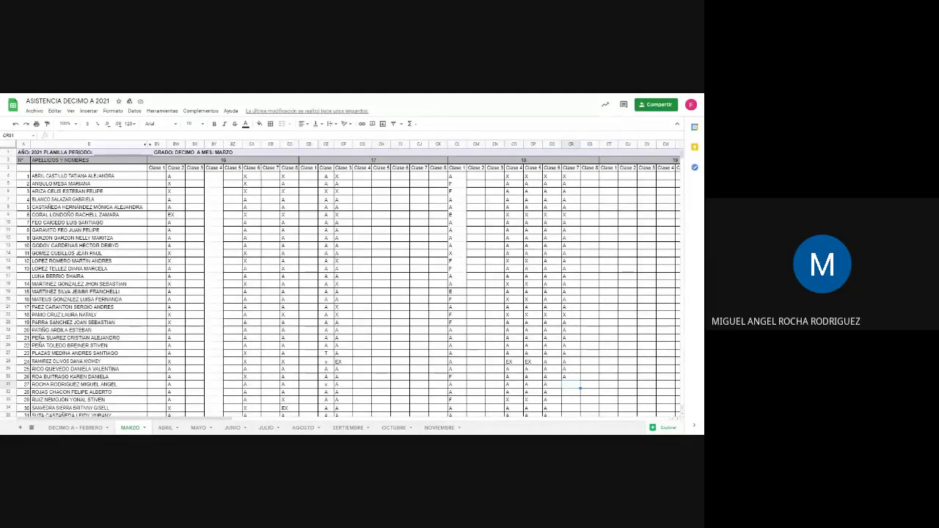
{"action": "type", "text": "A"}
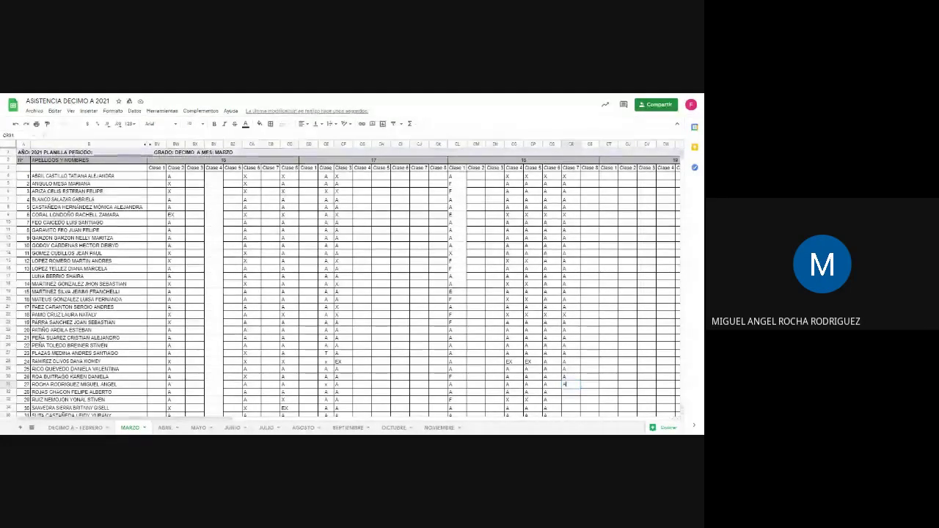
{"action": "key", "text": "Return"}
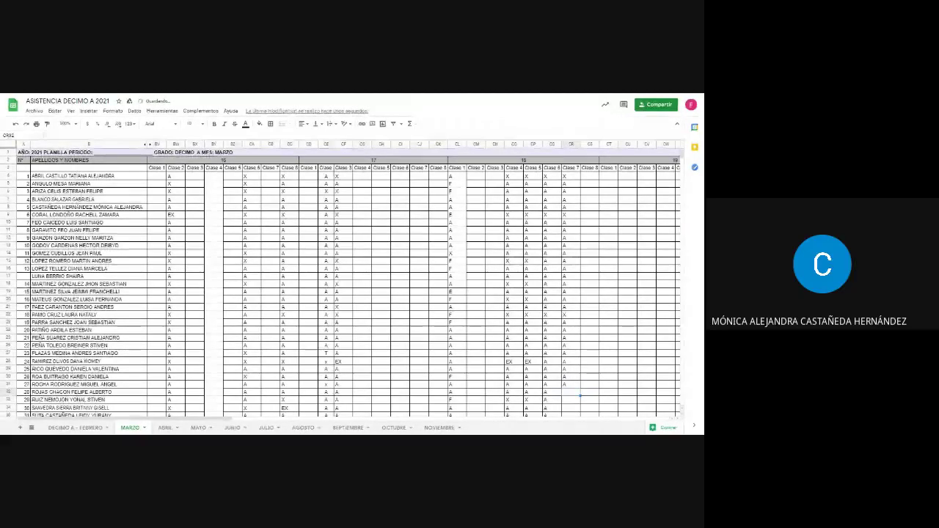
{"action": "type", "text": "A"}
{"action": "key", "text": "Return"}
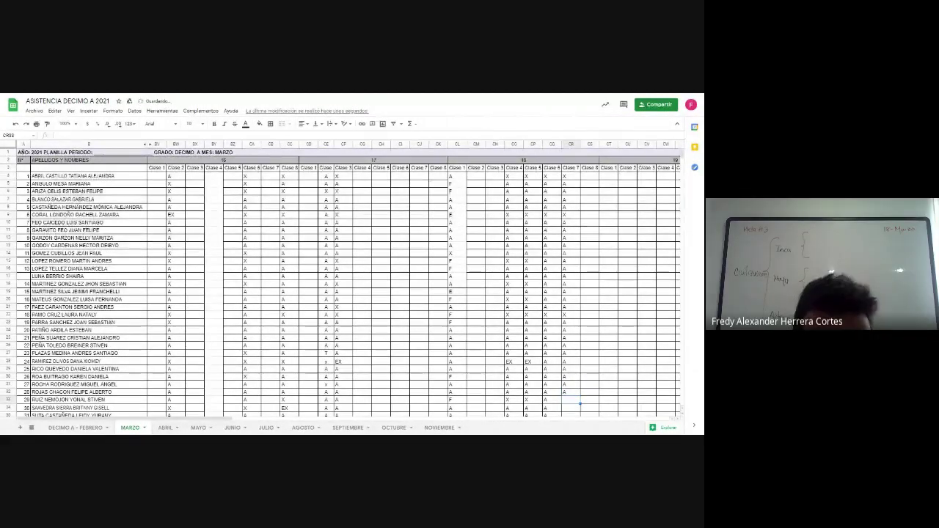